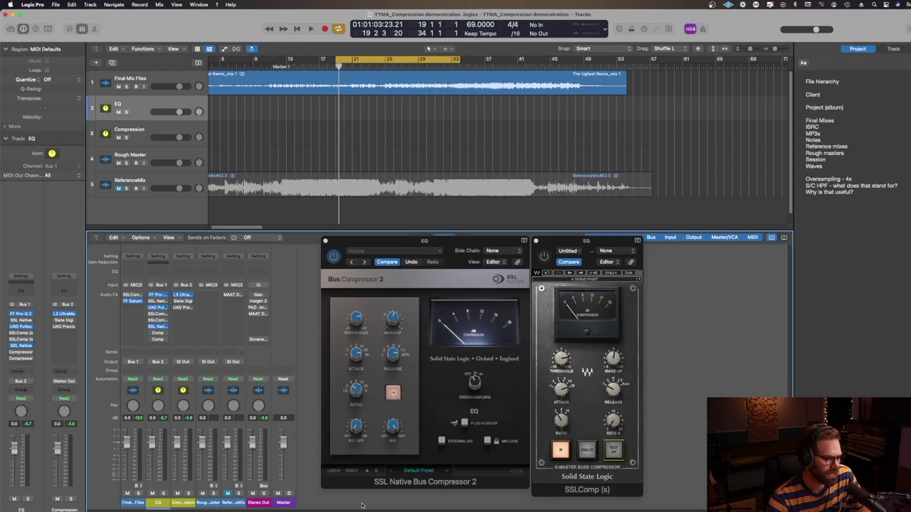
Step: Locate the S/C HPF knob on SSL Native Bus Compressor 2, still set to OFF
{"action": "mouse_move", "coordinate": [389, 435]}
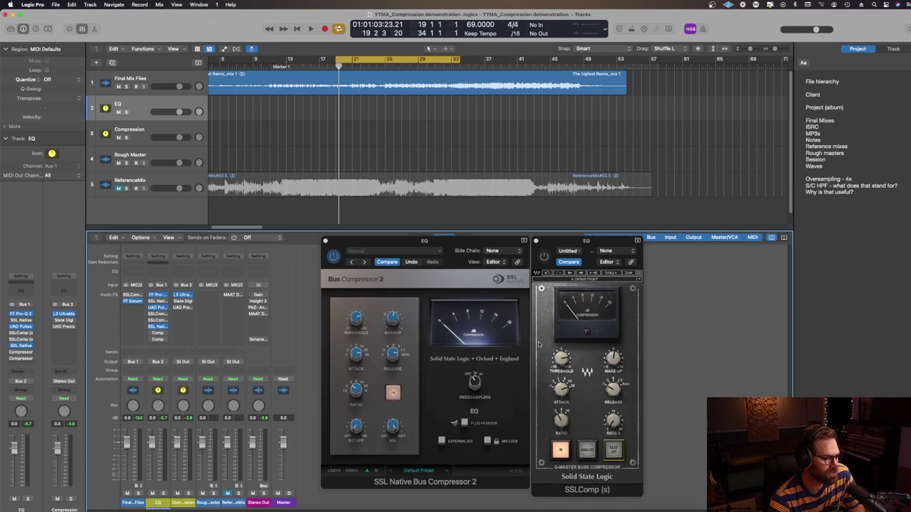
Step: Engage the Bus Compressor 2 side-chain high-pass filter and dial it to 83.9 Hz
{"action": "left_click_drag", "start_coordinate": [356, 426], "coordinate": [359, 376]}
{"action": "left_click_drag", "start_coordinate": [356, 427], "coordinate": [363, 445]}
{"action": "mouse_move", "coordinate": [355, 427]}
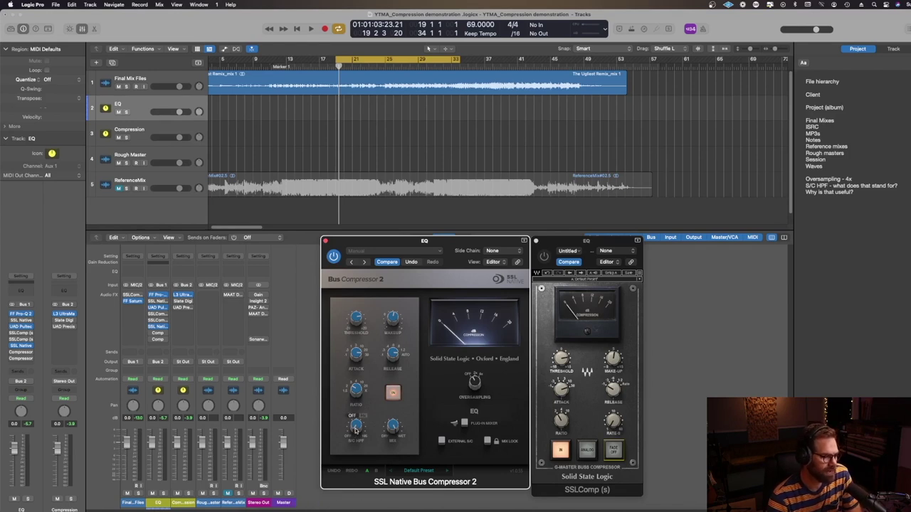
{"action": "left_click_drag", "start_coordinate": [355, 429], "coordinate": [351, 394]}
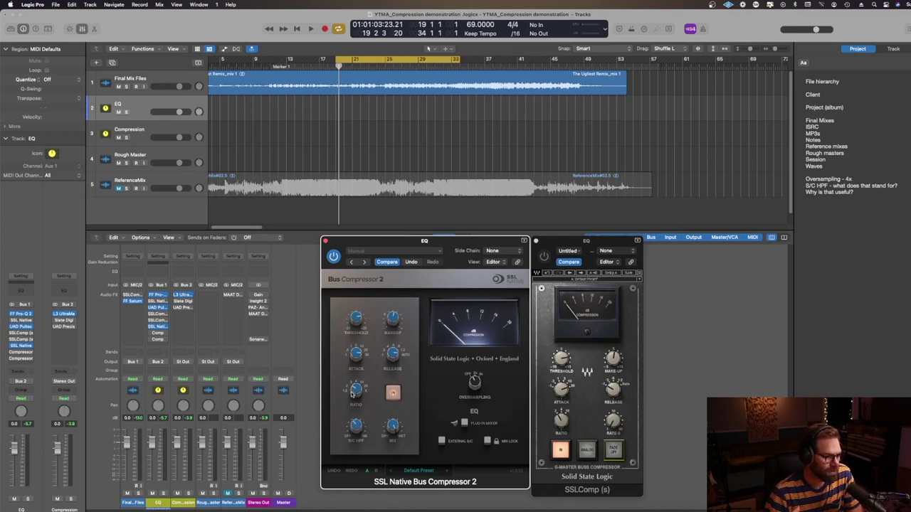
{"action": "mouse_move", "coordinate": [352, 427]}
{"action": "left_mouse_down"}
{"action": "mouse_move", "coordinate": [361, 432]}
{"action": "mouse_move", "coordinate": [355, 392]}
{"action": "mouse_move", "coordinate": [356, 426]}
{"action": "left_mouse_up"}
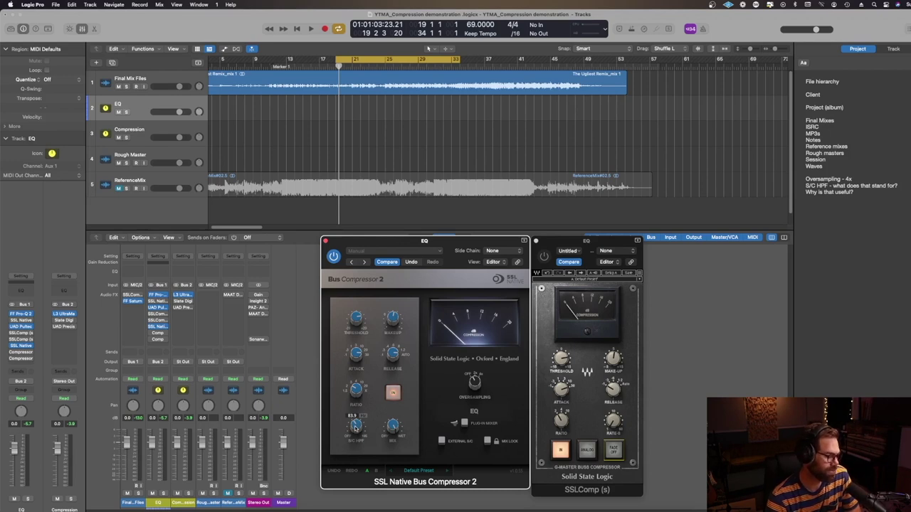
Step: Nudge the side-chain filter down, then raise it from 46 Hz to about 72 Hz
{"action": "left_click_drag", "start_coordinate": [355, 427], "coordinate": [358, 432]}
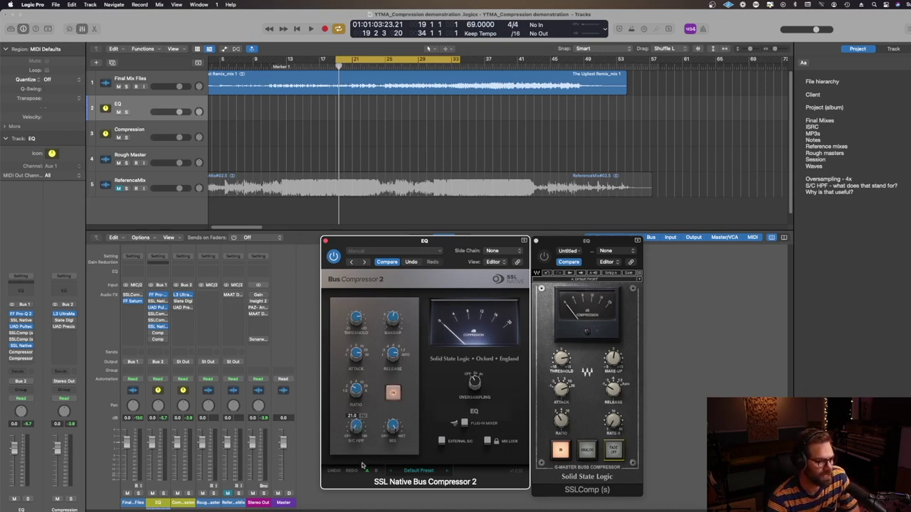
{"action": "mouse_move", "coordinate": [357, 415]}
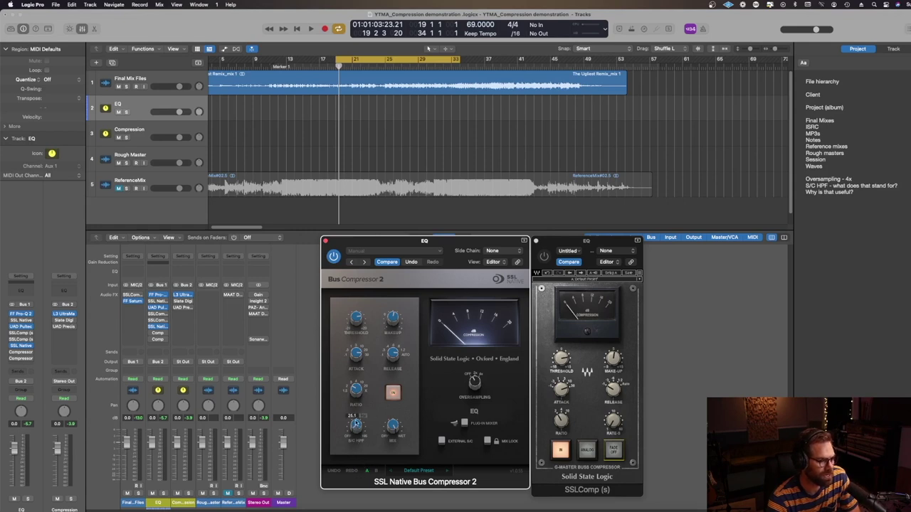
{"action": "left_click_drag", "start_coordinate": [356, 414], "coordinate": [356, 393]}
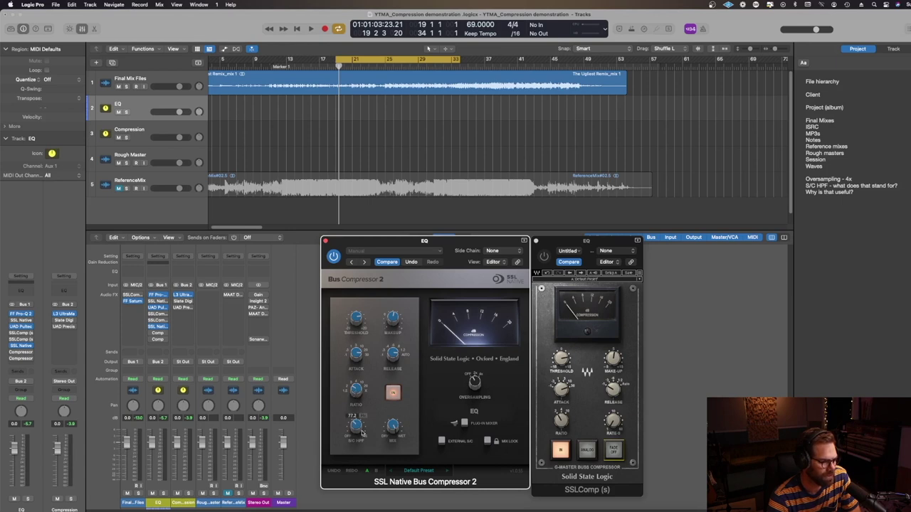
{"action": "mouse_move", "coordinate": [361, 321]}
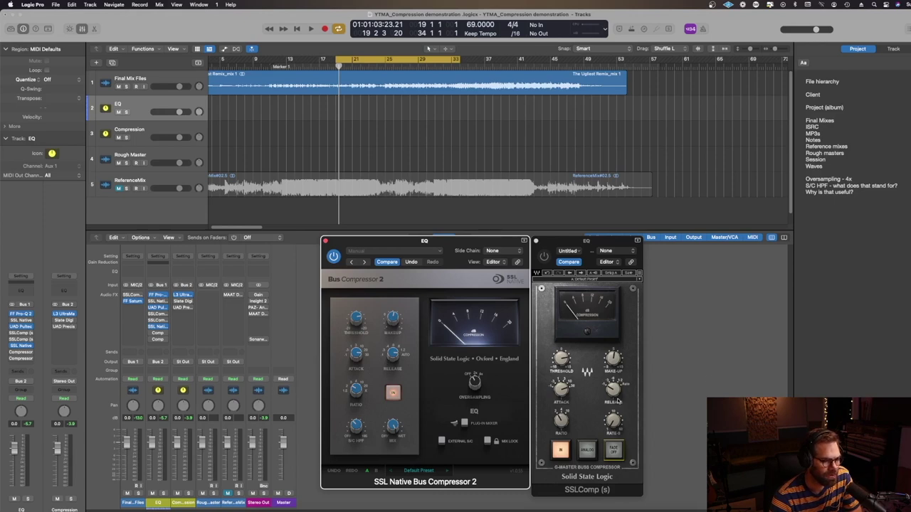
Step: Cycle focus between SSLComp, Bus Compressor 2 and the mixer, then start playback
{"action": "left_click", "coordinate": [615, 398]}
{"action": "left_click", "coordinate": [434, 409]}
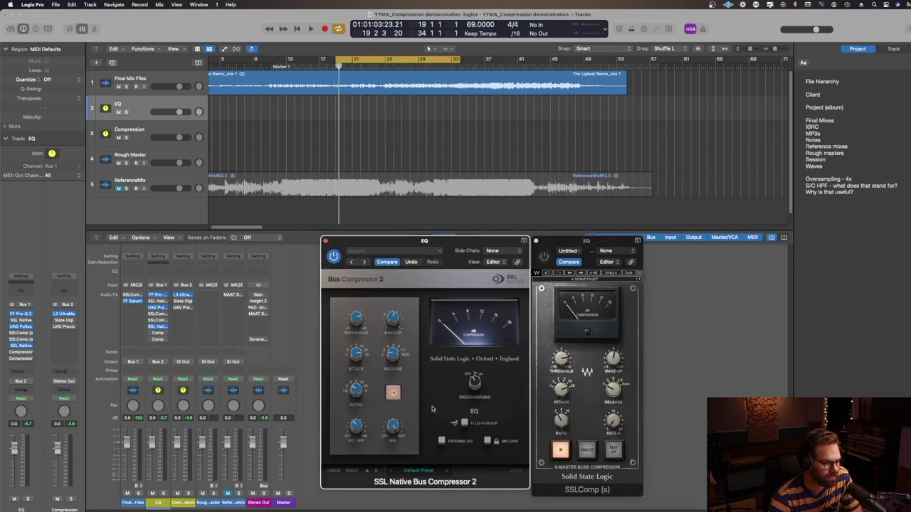
{"action": "left_click", "coordinate": [396, 174]}
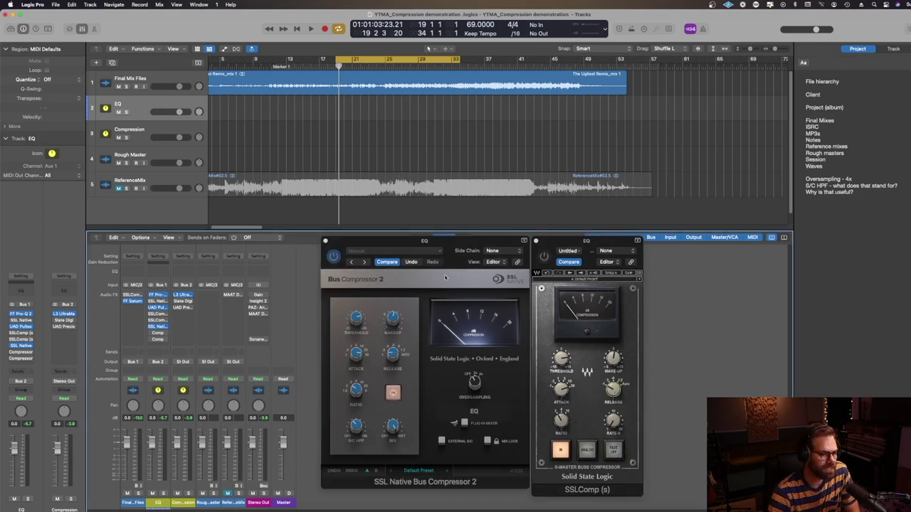
{"action": "left_click", "coordinate": [358, 431]}
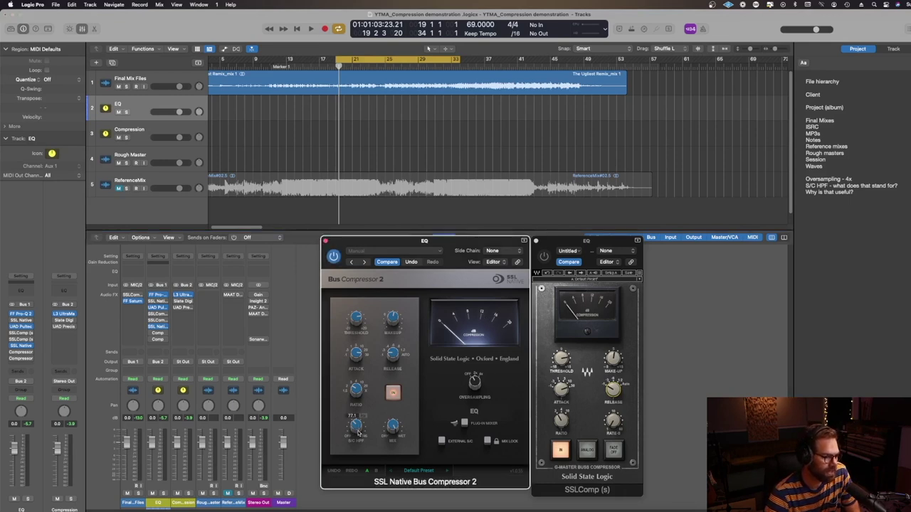
{"action": "key", "text": "space"}
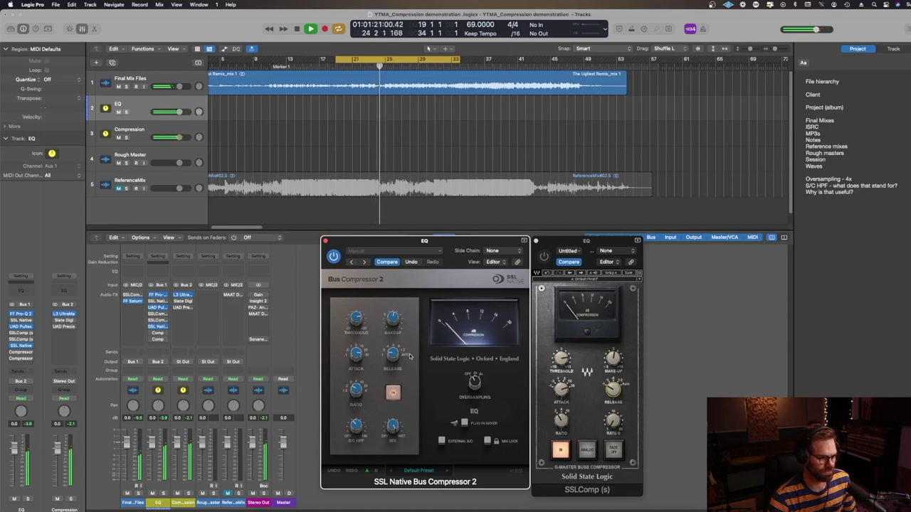
Step: Stop, replay the mix from the cycle start, and stop it again
{"action": "mouse_move", "coordinate": [354, 428]}
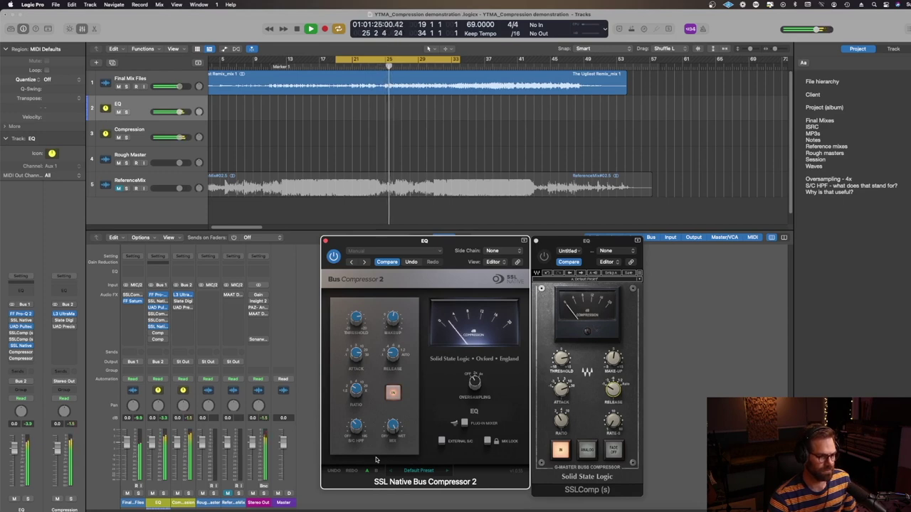
{"action": "key", "text": "space"}
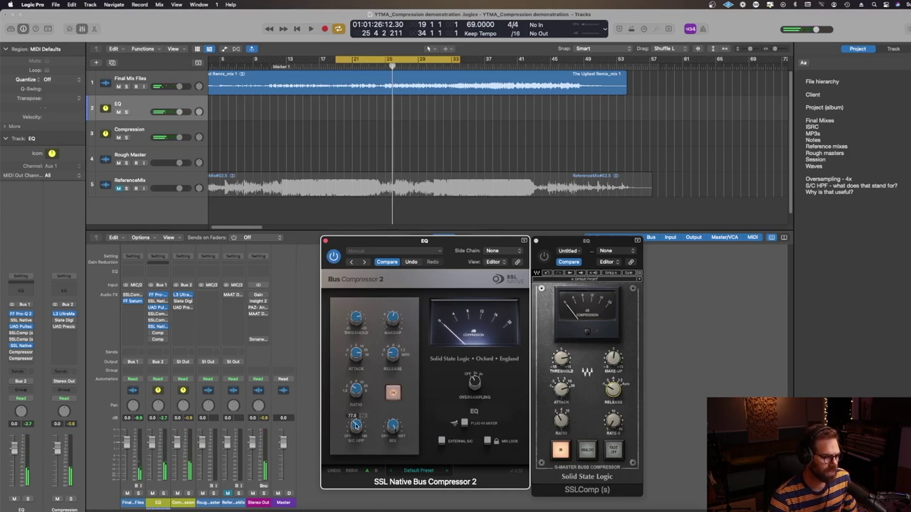
{"action": "key", "text": "space"}
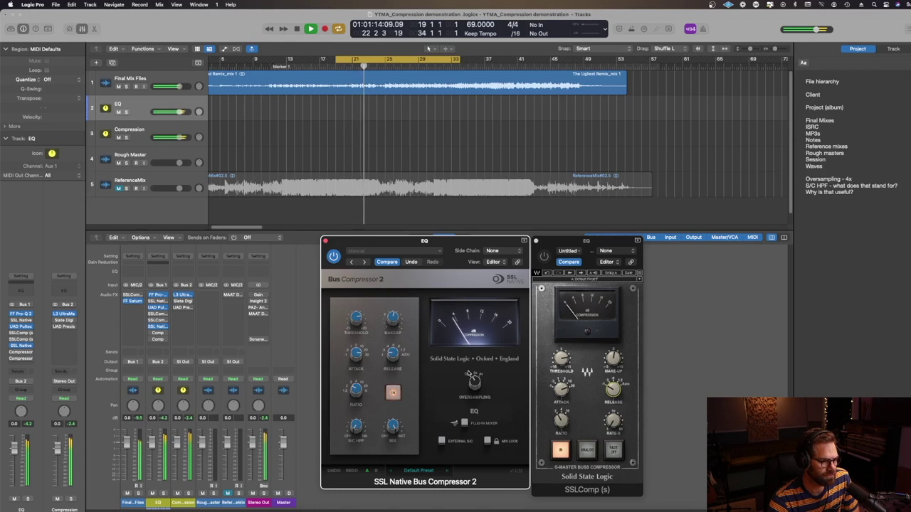
{"action": "key", "text": "space"}
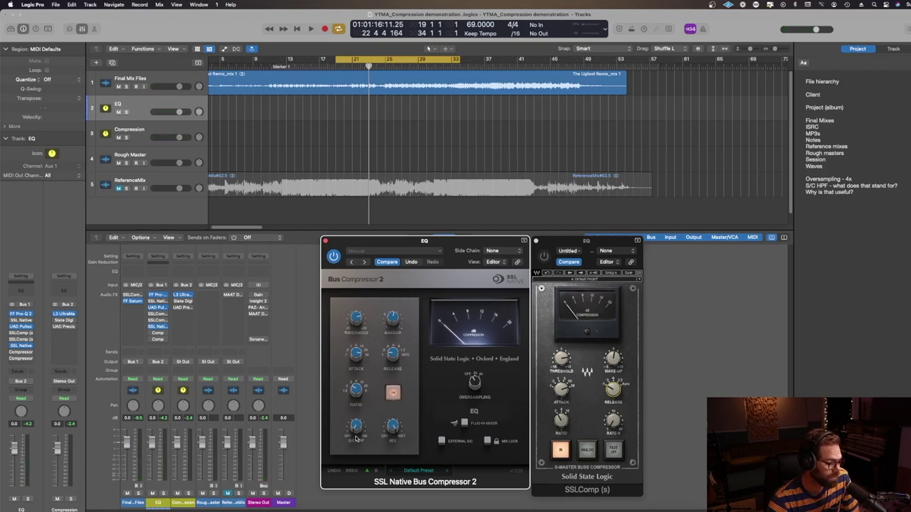
Step: Raise the S/C HPF again, show Smart Controls with B, and start playback
{"action": "left_click_drag", "start_coordinate": [356, 438], "coordinate": [356, 398]}
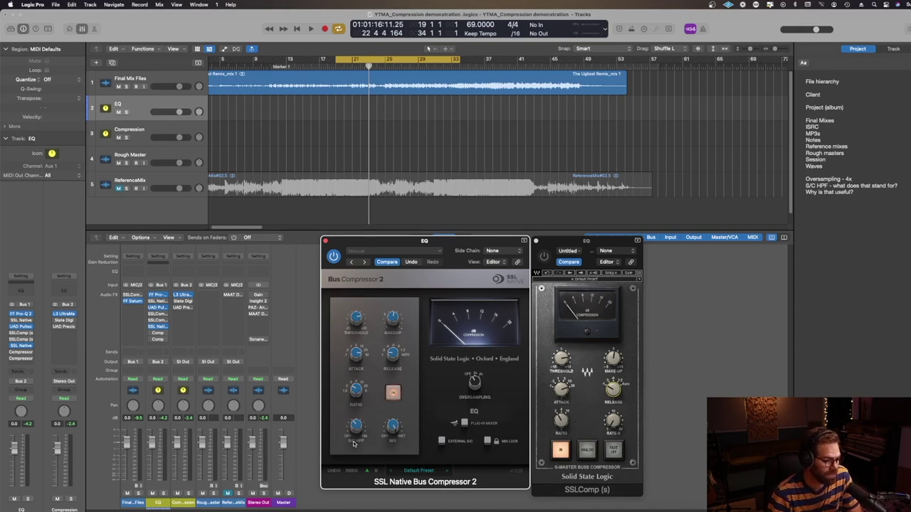
{"action": "mouse_move", "coordinate": [357, 430]}
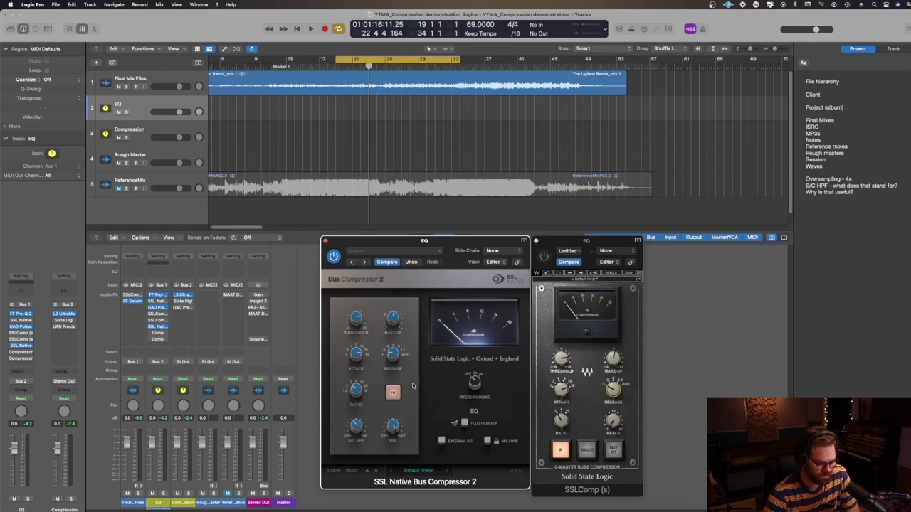
{"action": "key", "text": "b"}
{"action": "key", "text": "space"}
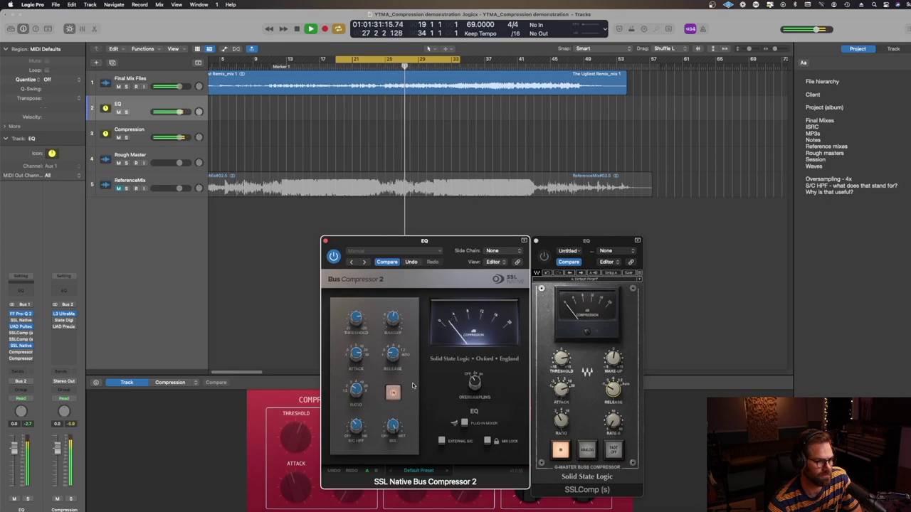
Step: Replay the mix twice from the cycle start at bar 19, stopping each time
{"action": "key", "text": "space"}
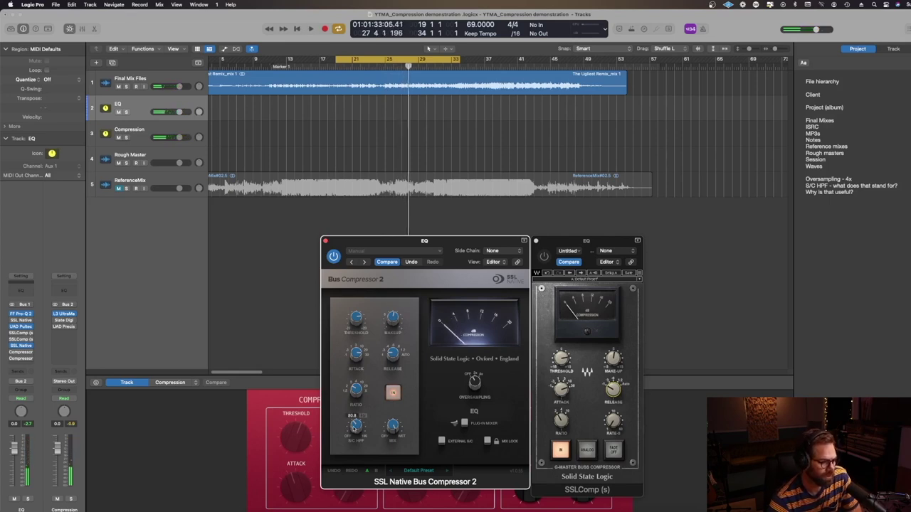
{"action": "key", "text": "space"}
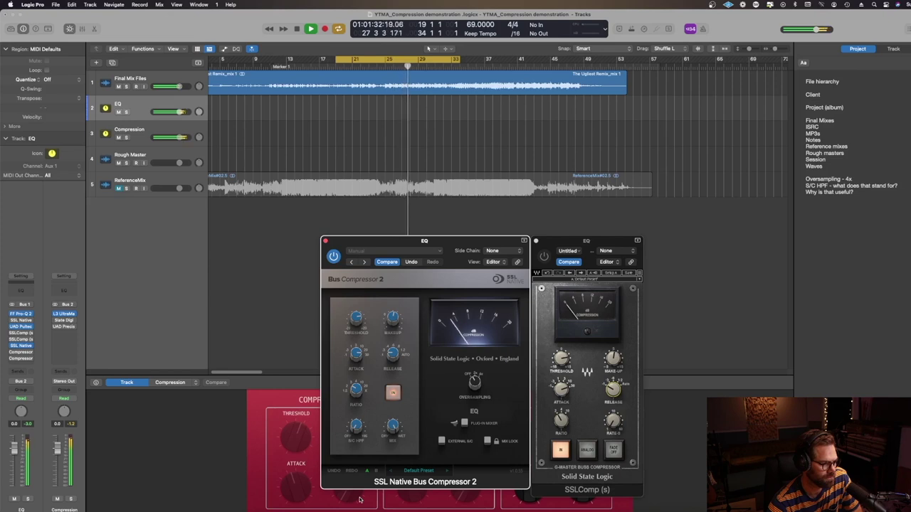
{"action": "key", "text": "space"}
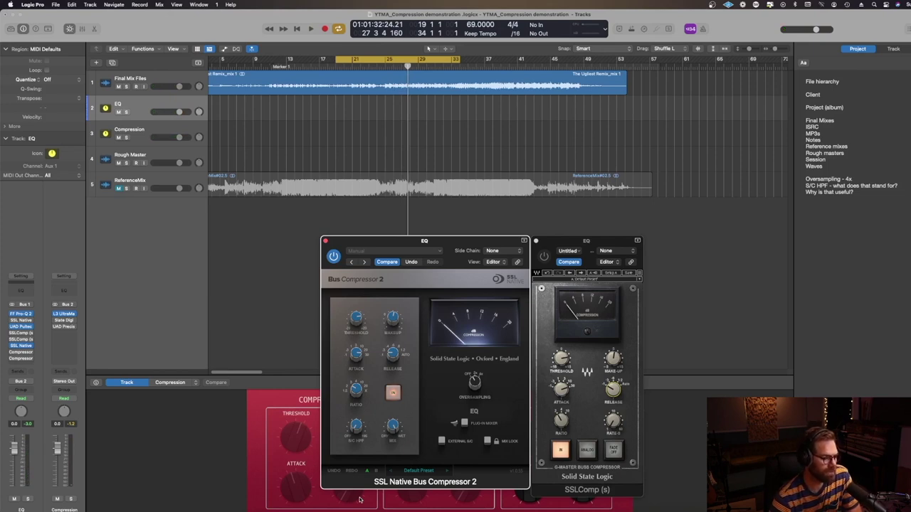
{"action": "key", "text": "space"}
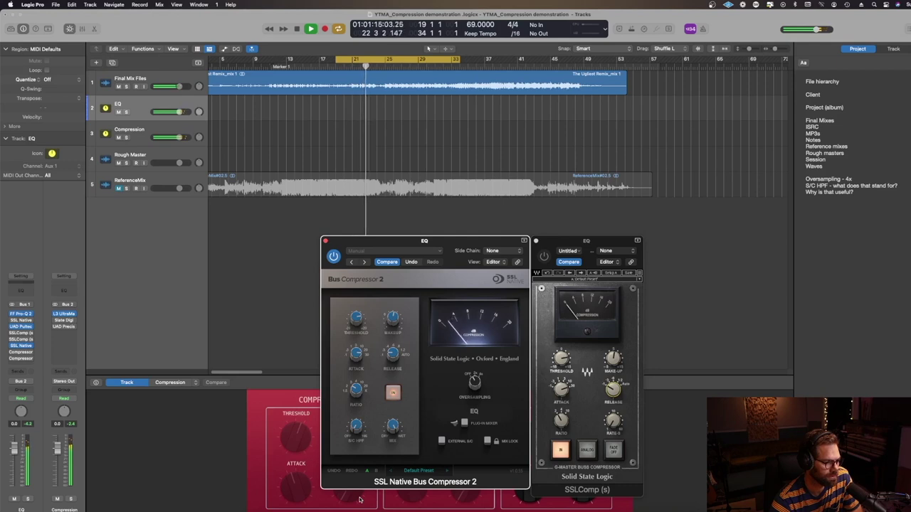
{"action": "key", "text": "space"}
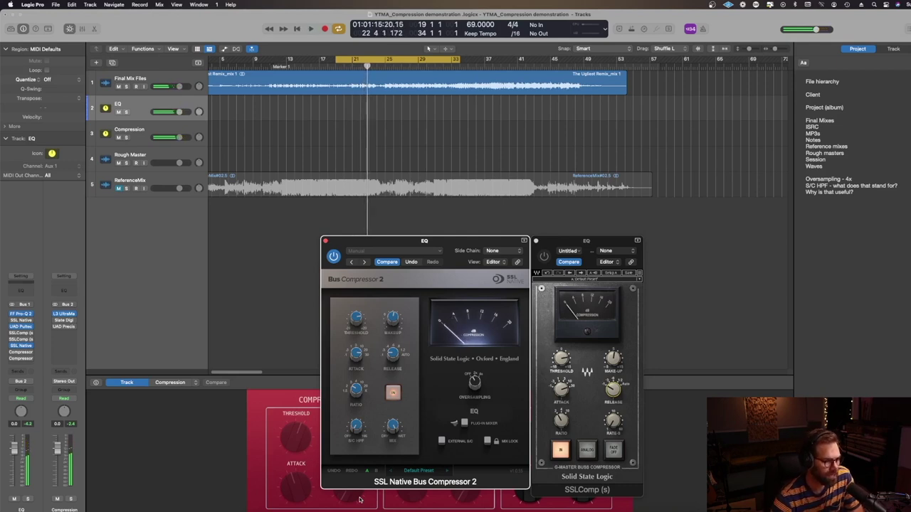
Step: Raise the Bus Compressor 2 ratio slightly and play the mix to hear it
{"action": "mouse_move", "coordinate": [358, 409]}
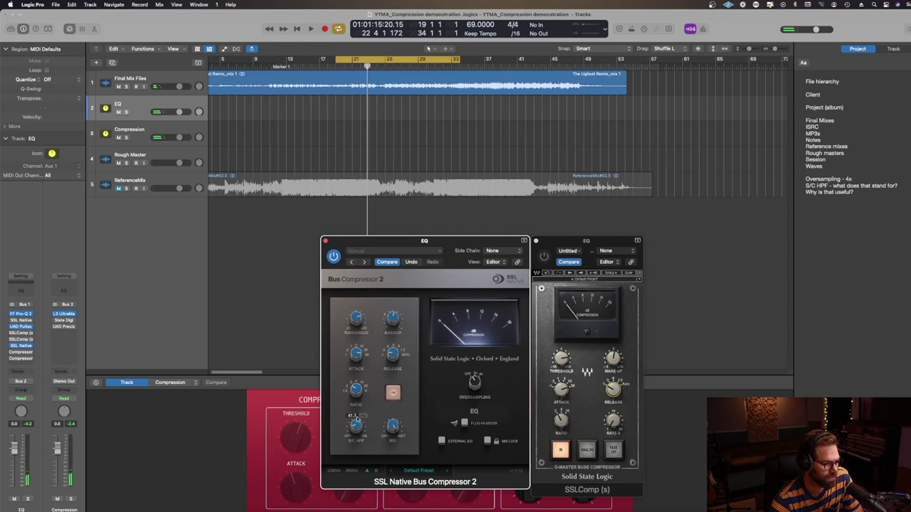
{"action": "left_click_drag", "start_coordinate": [358, 405], "coordinate": [358, 402]}
{"action": "mouse_move", "coordinate": [356, 433]}
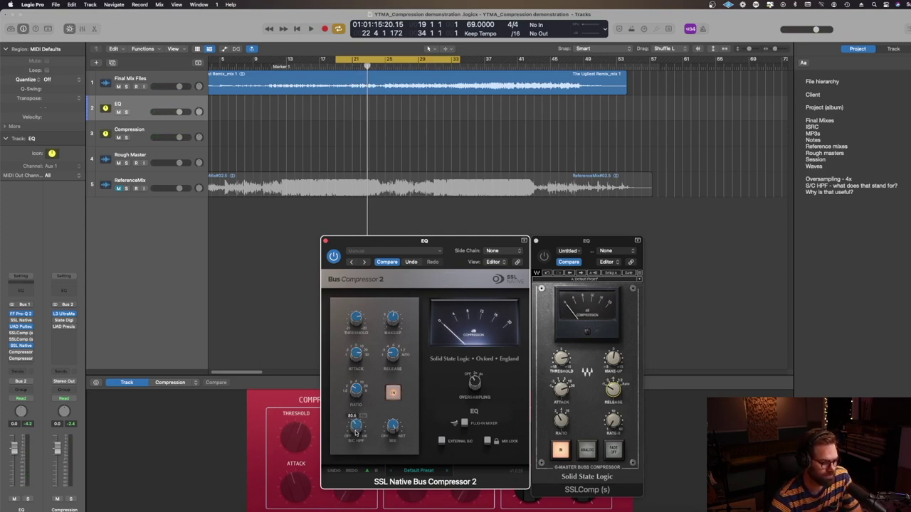
{"action": "key", "text": "space"}
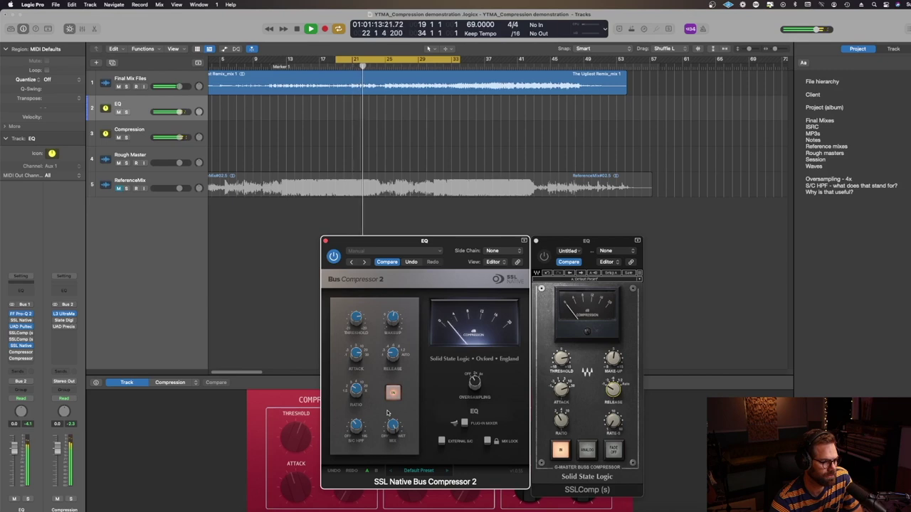
{"action": "key", "text": "space"}
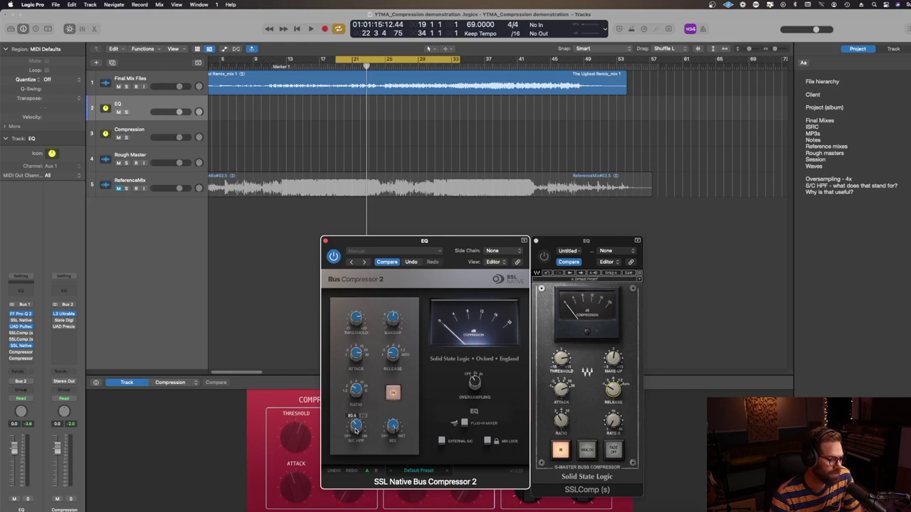
{"action": "mouse_move", "coordinate": [400, 423]}
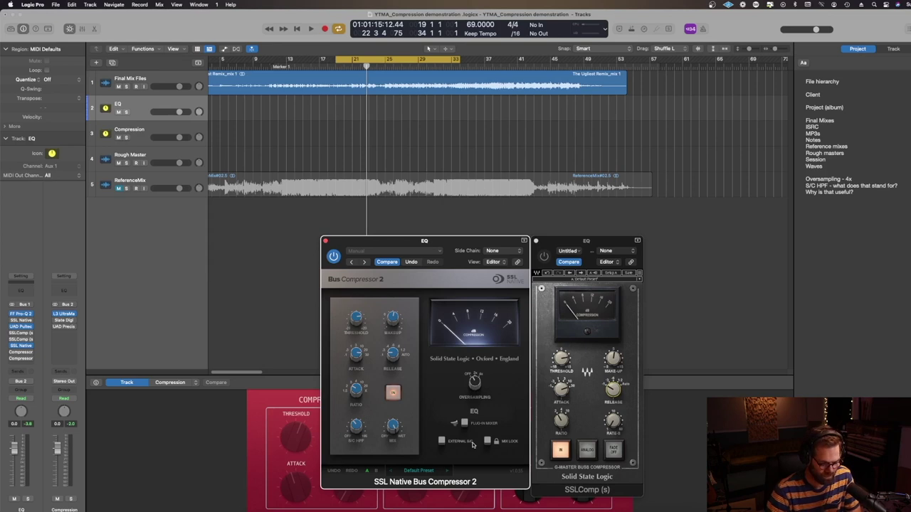
{"action": "key", "text": "space"}
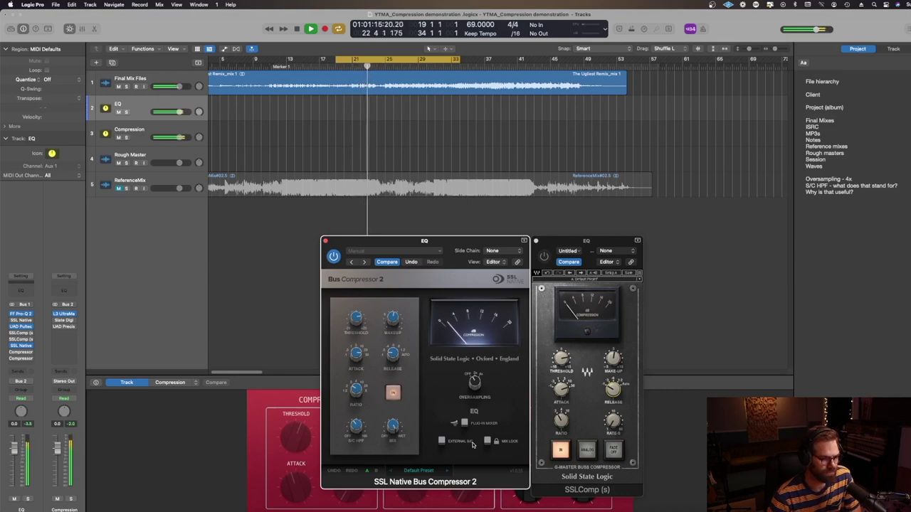
{"action": "key", "text": "space"}
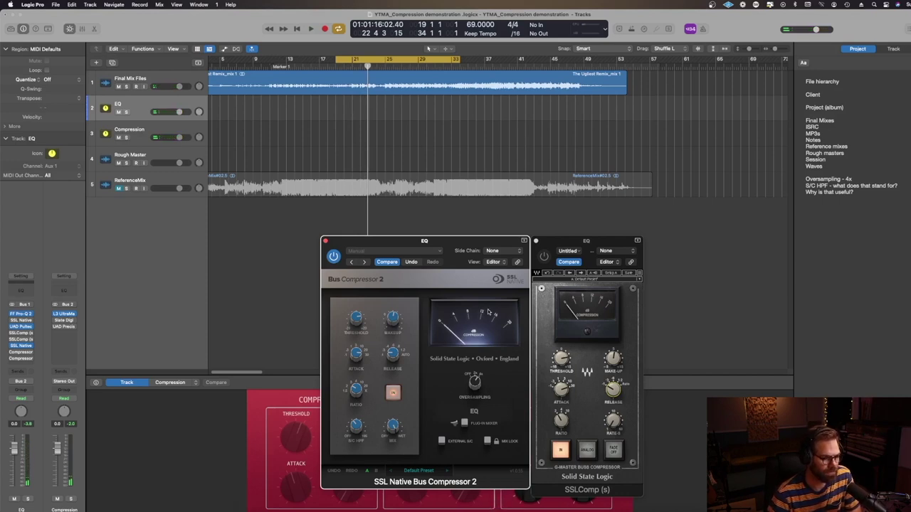
{"action": "key", "text": "space"}
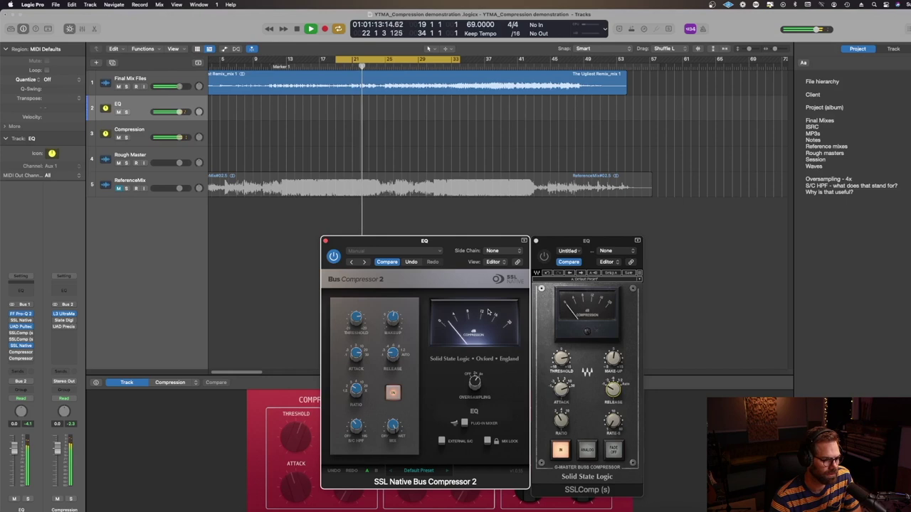
{"action": "key", "text": "space"}
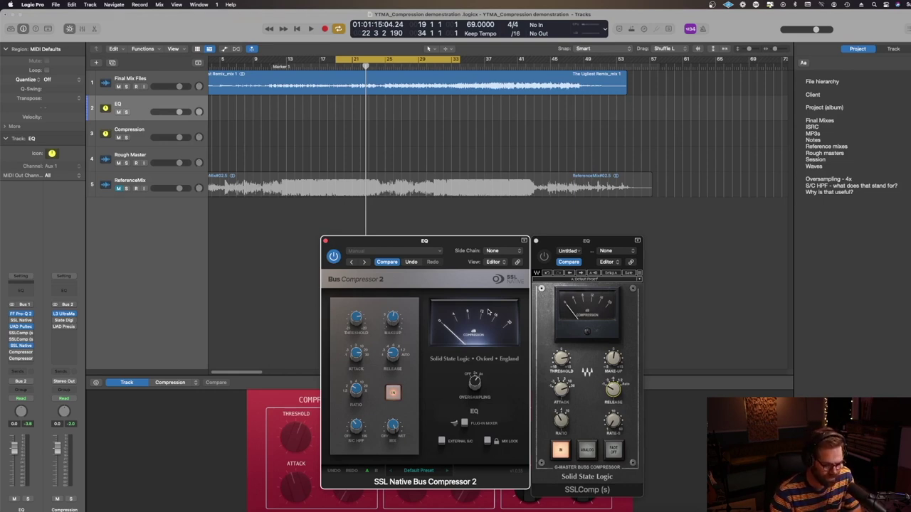
{"action": "key", "text": "space"}
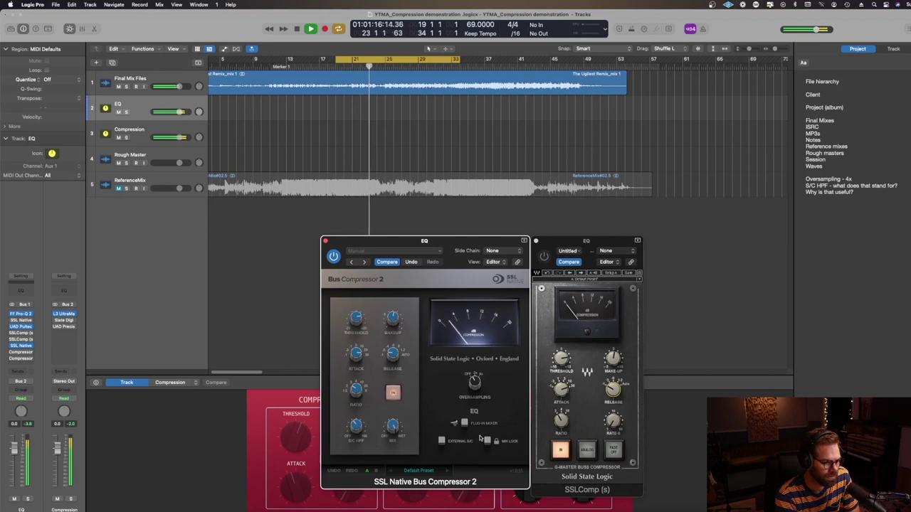
{"action": "key", "text": "space"}
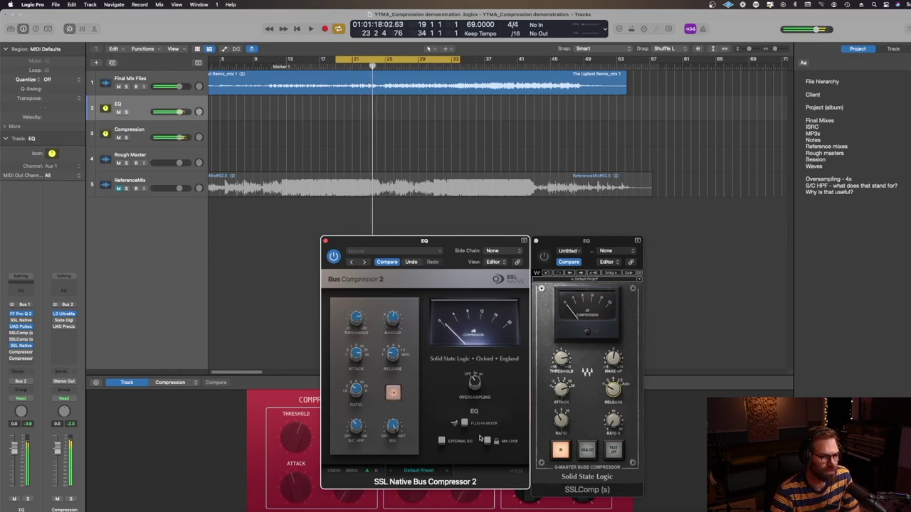
{"action": "key", "text": "space"}
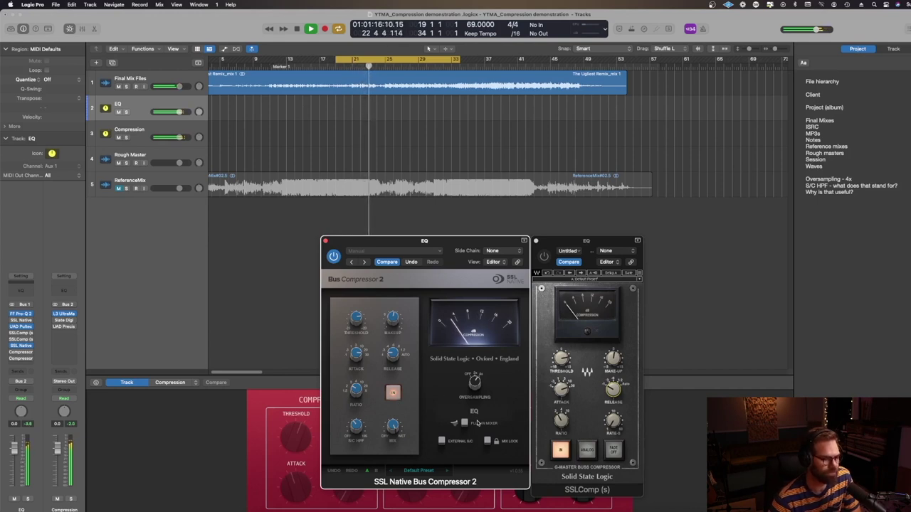
{"action": "key", "text": "space"}
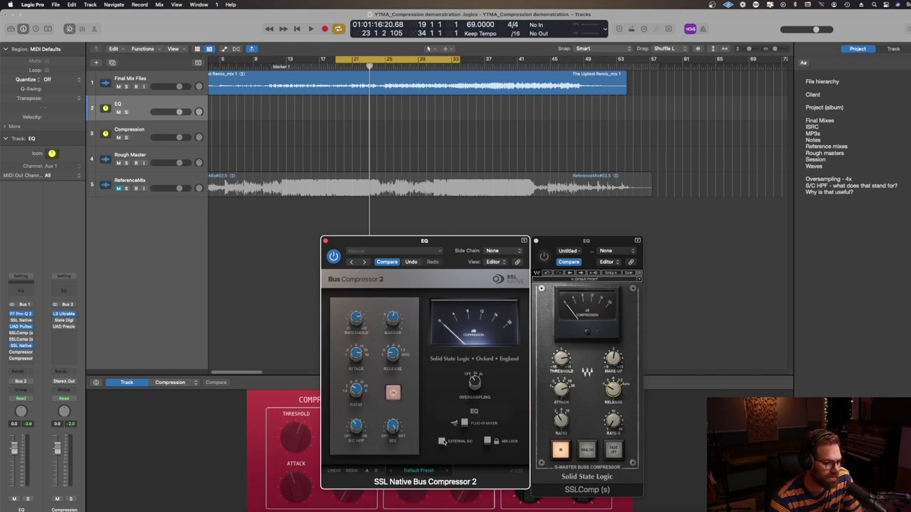
Step: Enable External S/C on Bus Compressor 2, leaving the SSLComp window in front
{"action": "left_click", "coordinate": [442, 441]}
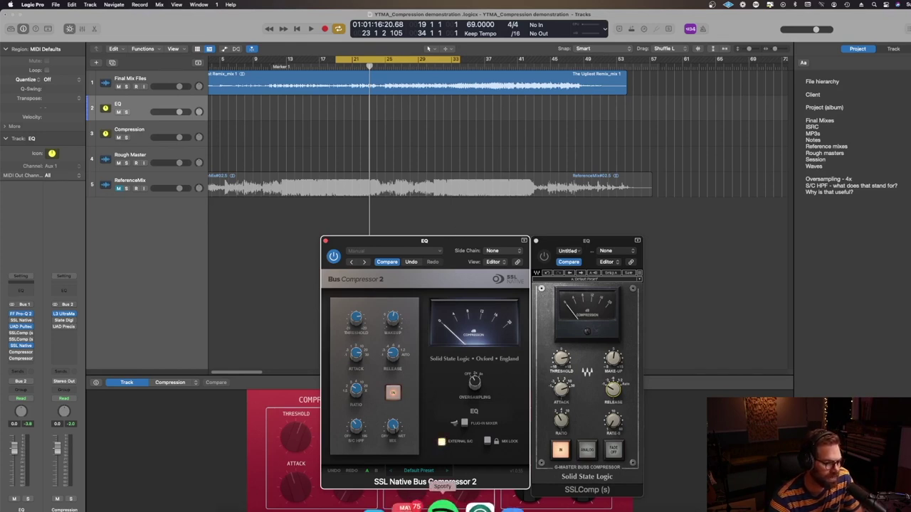
{"action": "left_click", "coordinate": [601, 244]}
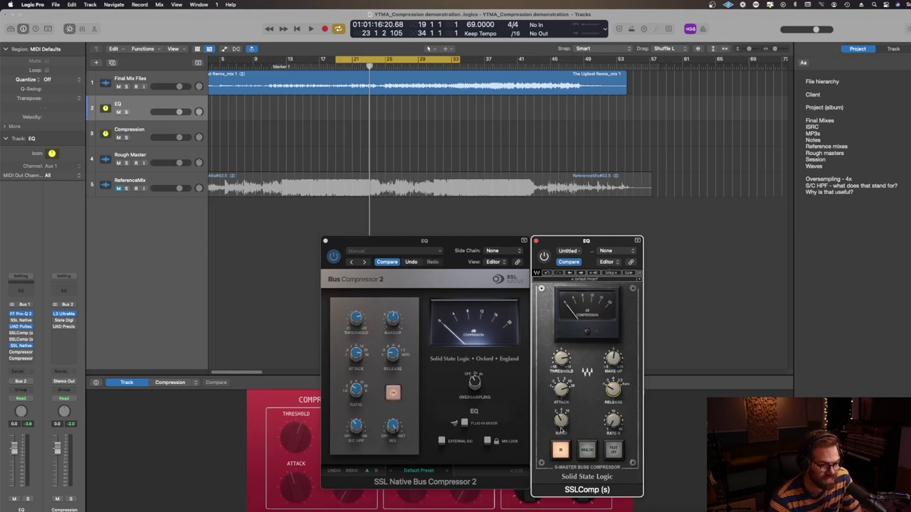
{"action": "left_click", "coordinate": [396, 360]}
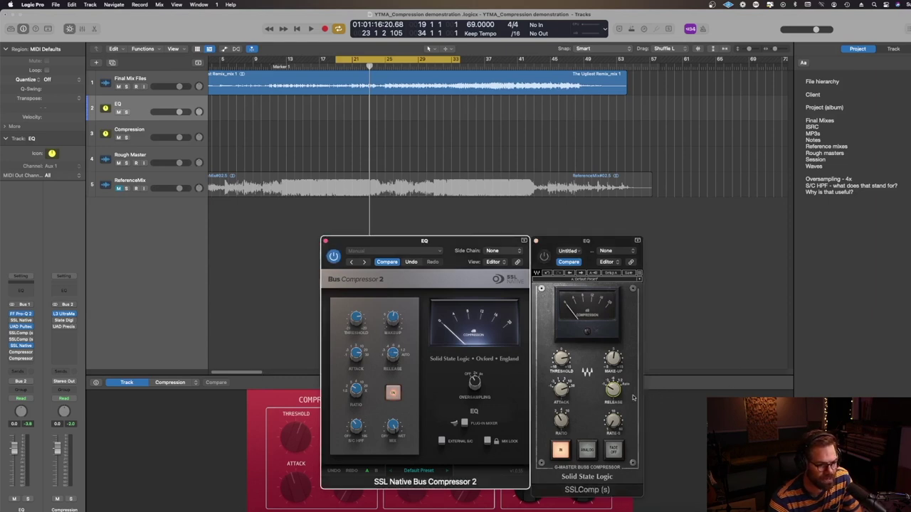
{"action": "left_click", "coordinate": [612, 389]}
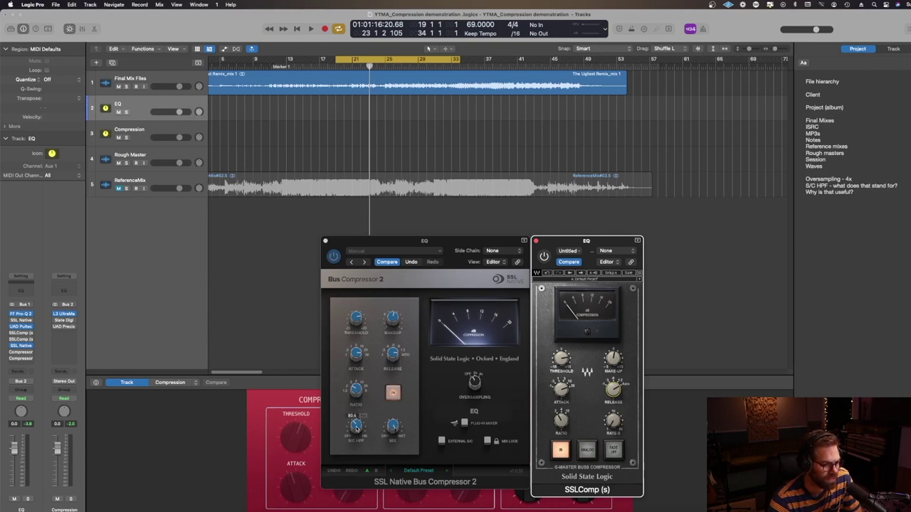
Step: Lower the Bus Compressor 2 side-chain high-pass to 75.8 Hz and start playback
{"action": "left_click", "coordinate": [356, 428]}
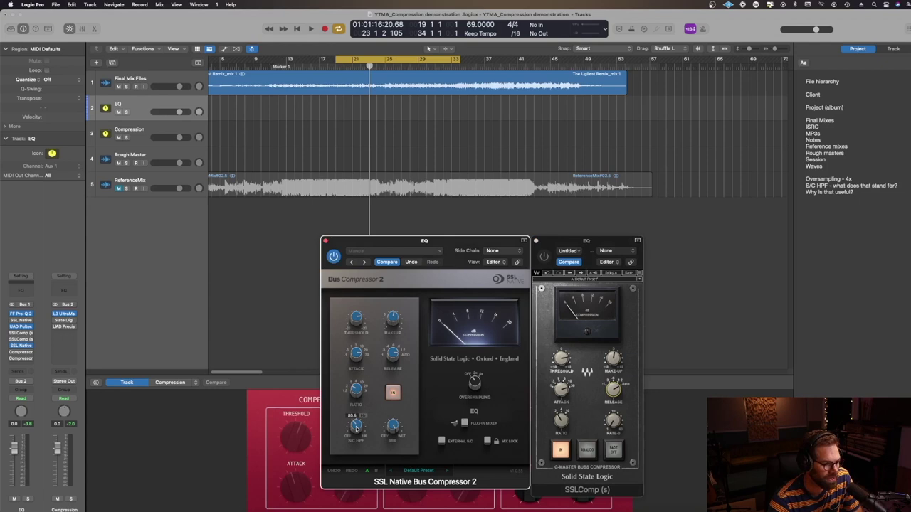
{"action": "left_click_drag", "start_coordinate": [356, 428], "coordinate": [359, 436]}
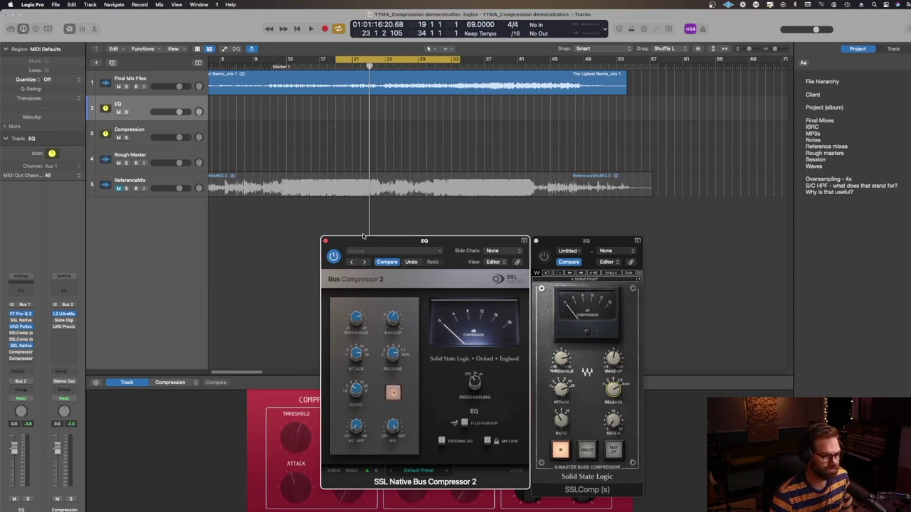
{"action": "key", "text": "space"}
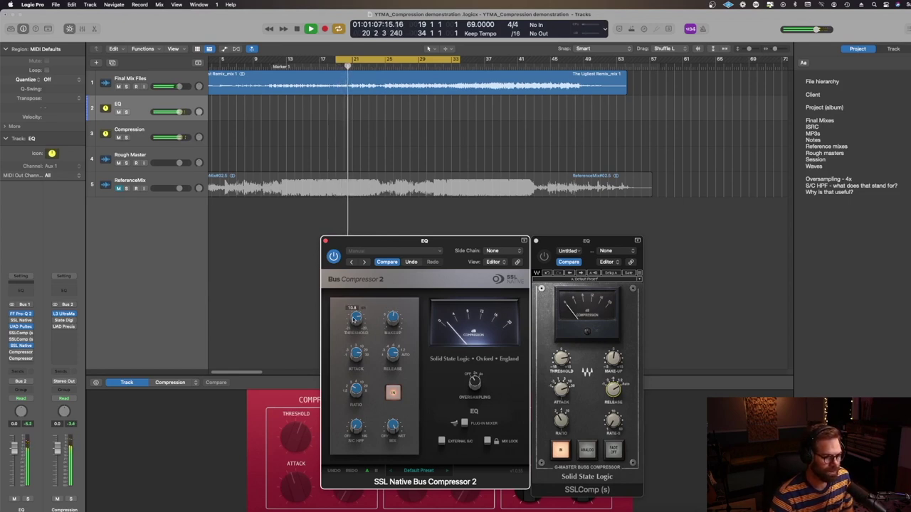
Step: Fine-tune the Bus Compressor 2 threshold to 10.7, then stop playback
{"action": "mouse_move", "coordinate": [354, 318]}
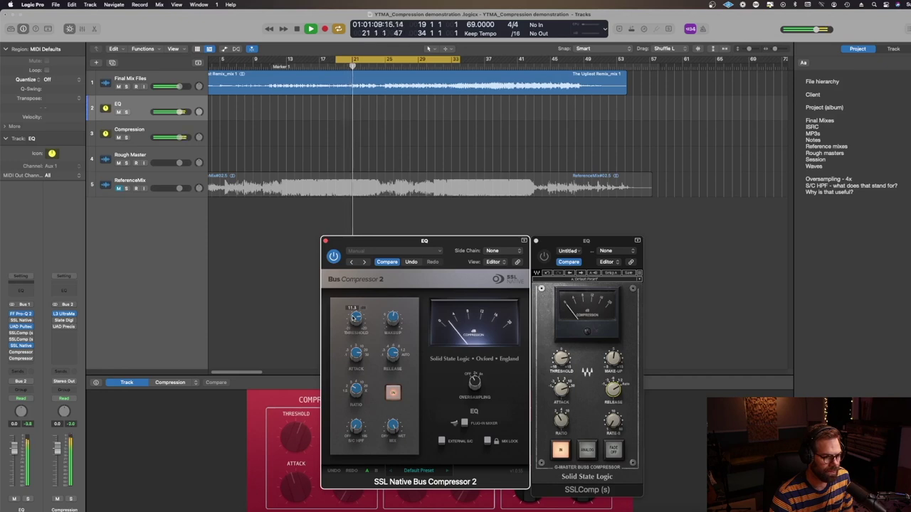
{"action": "left_click_drag", "start_coordinate": [355, 318], "coordinate": [355, 326]}
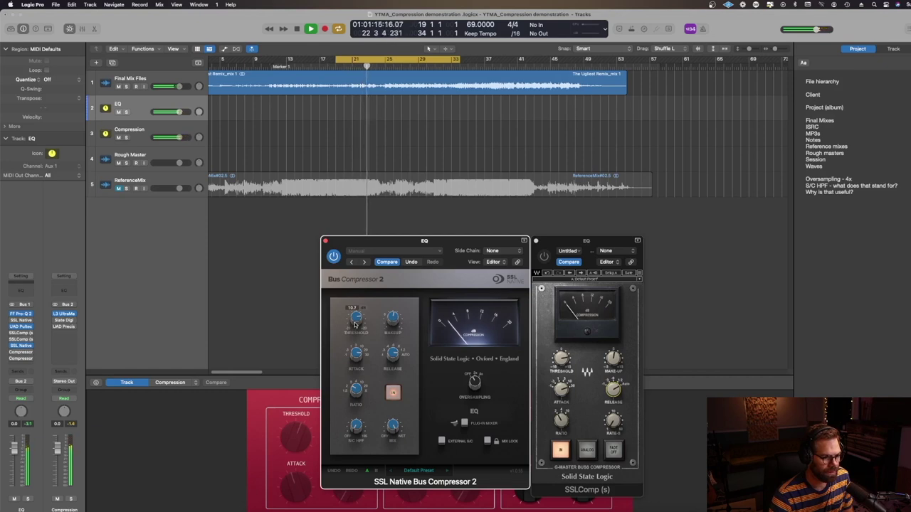
{"action": "left_click_drag", "start_coordinate": [355, 326], "coordinate": [355, 326]}
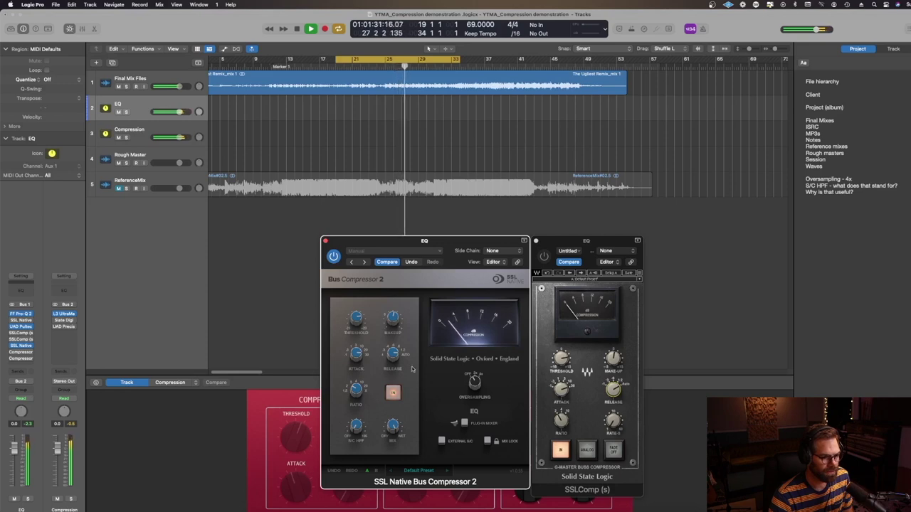
{"action": "key", "text": "space"}
Step: Enable Waves SSLComp instead of Bus Compressor 2 and play the mix once through it
{"action": "left_click", "coordinate": [544, 256]}
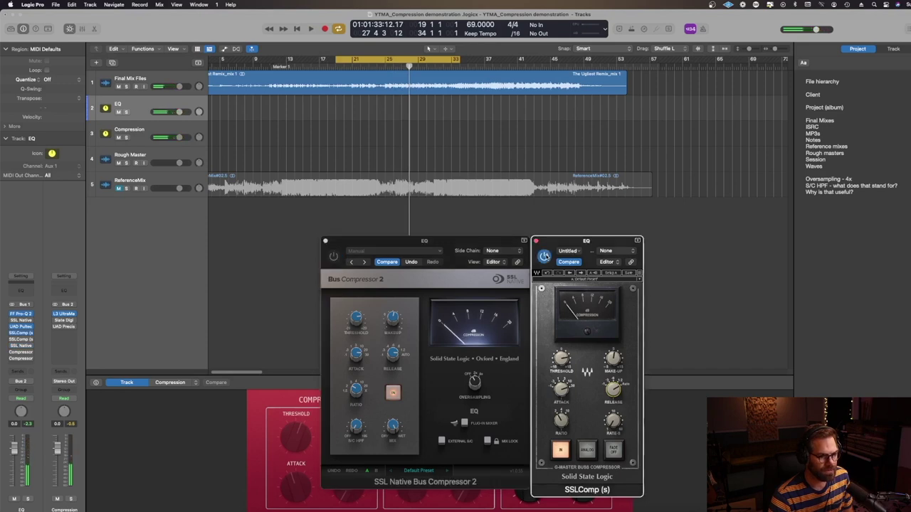
{"action": "key", "text": "space"}
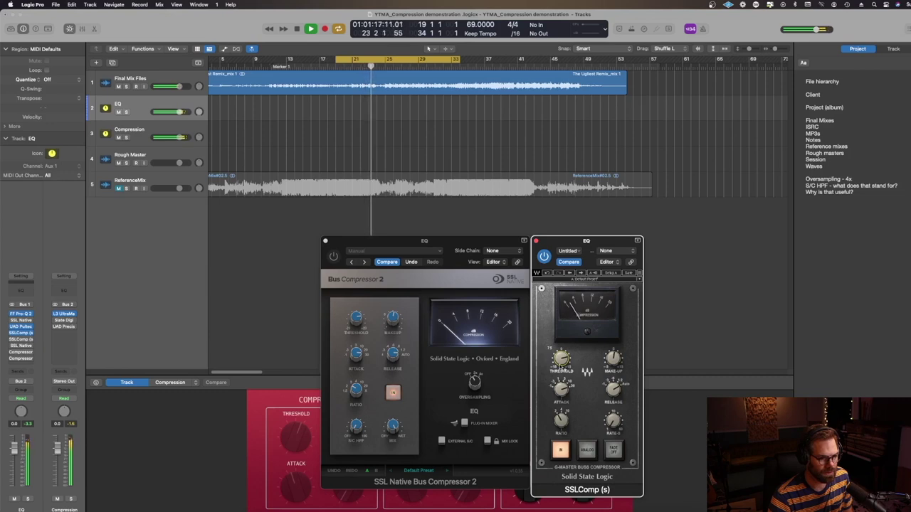
{"action": "key", "text": "space"}
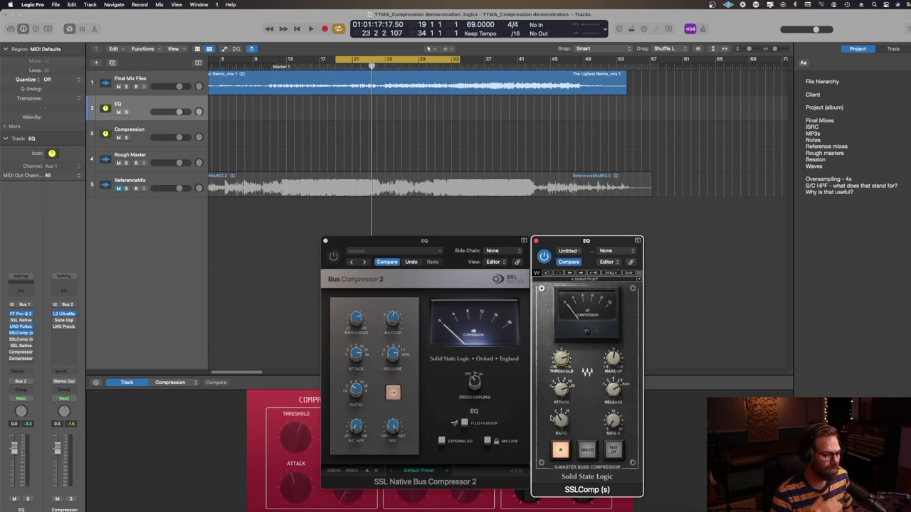
Step: Re-enable Bus Compressor 2, bypass SSLComp, and play the mix through Bus Compressor 2
{"action": "left_click", "coordinate": [462, 242]}
{"action": "left_click", "coordinate": [583, 244]}
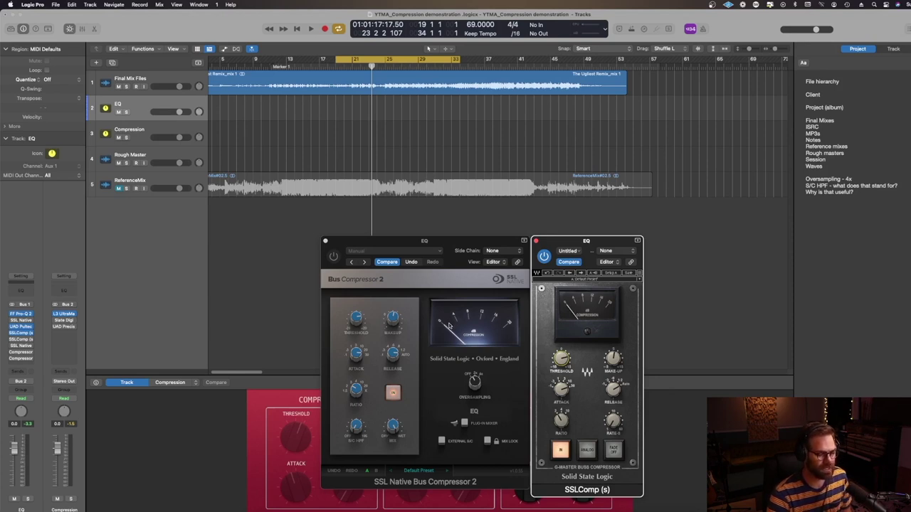
{"action": "left_click", "coordinate": [335, 258]}
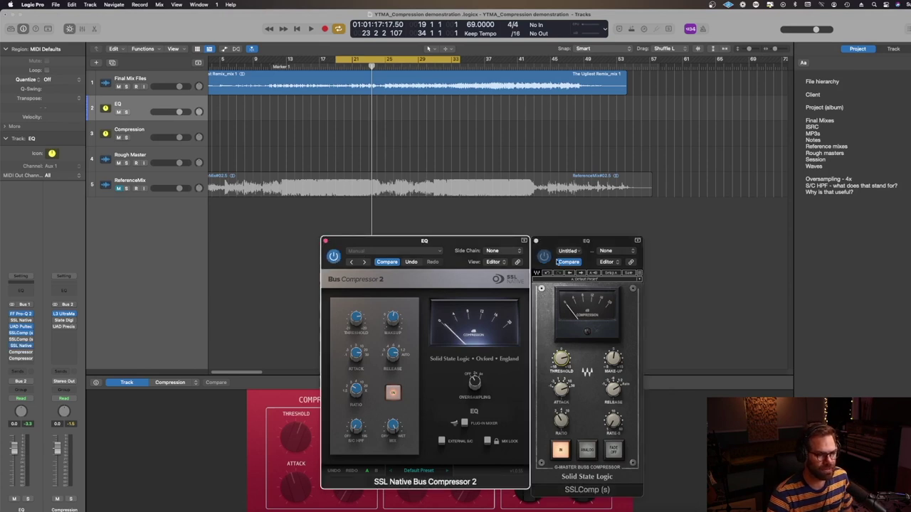
{"action": "left_click", "coordinate": [544, 257]}
{"action": "key", "text": "space"}
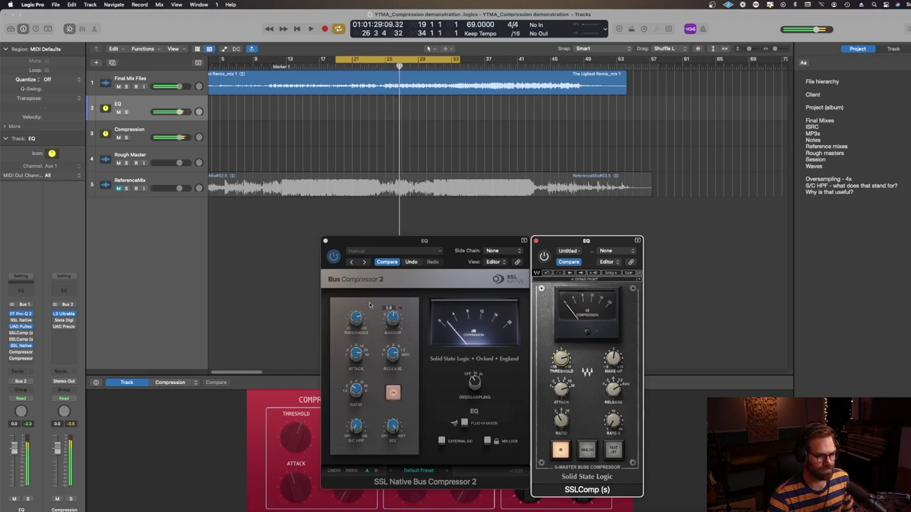
Step: Bypass Bus Compressor 2, switch SSLComp back on, and play the mix to around bar 27
{"action": "left_click", "coordinate": [334, 256]}
{"action": "left_click", "coordinate": [545, 257]}
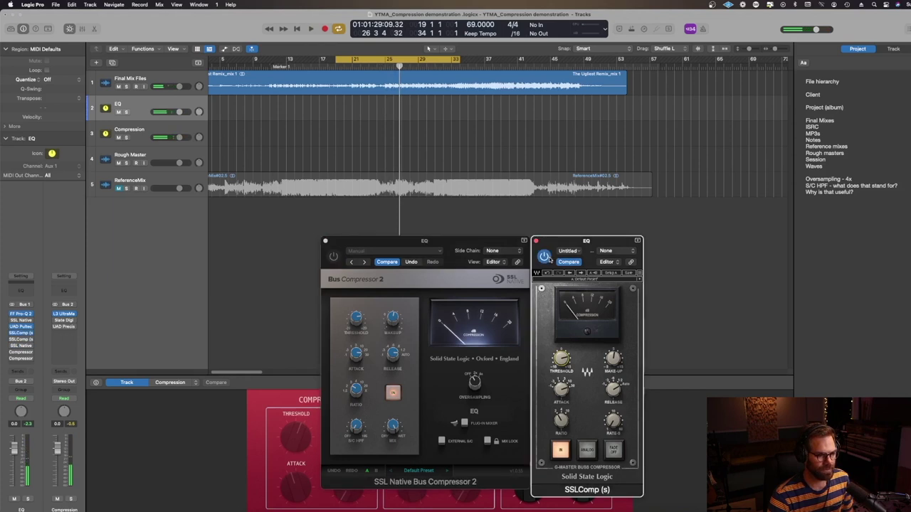
{"action": "key", "text": "space"}
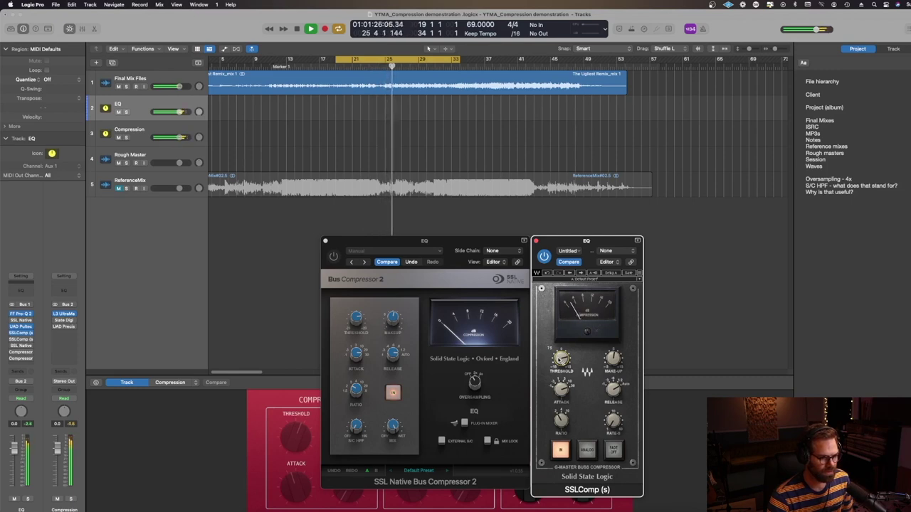
{"action": "mouse_move", "coordinate": [561, 358]}
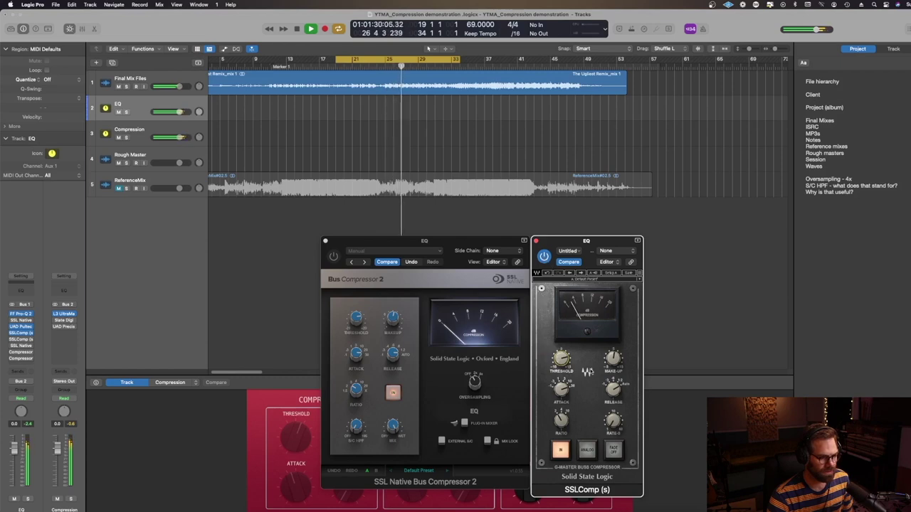
{"action": "key", "text": "space"}
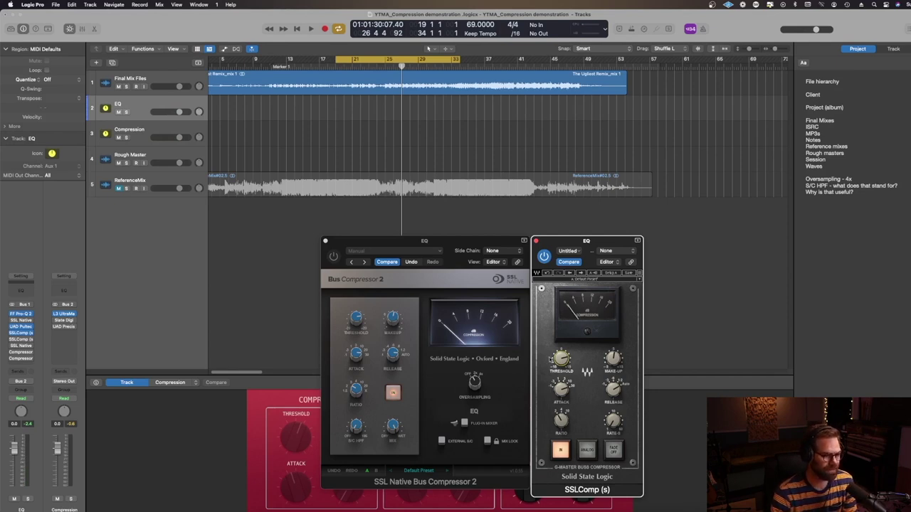
Step: Toggle Bus Compressor 2's IN button off and back on to re-engage its compression
{"action": "left_click", "coordinate": [392, 393]}
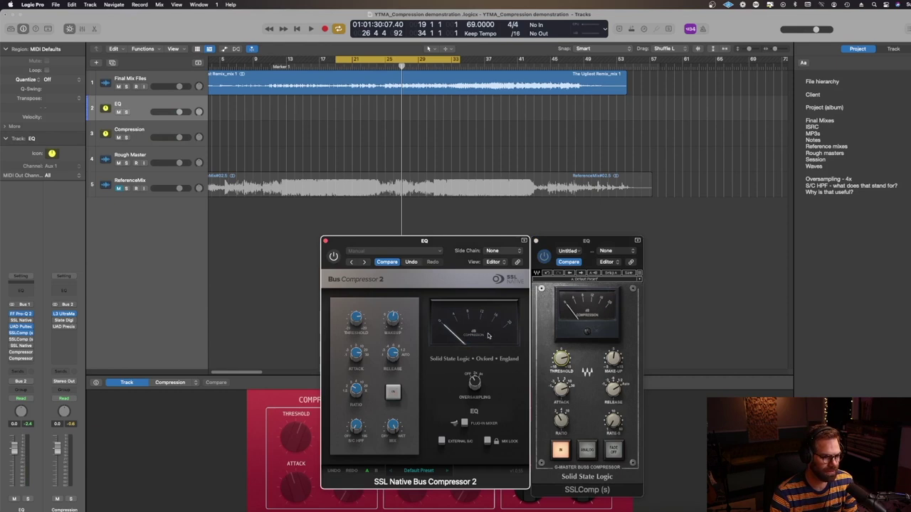
{"action": "left_click", "coordinate": [395, 399]}
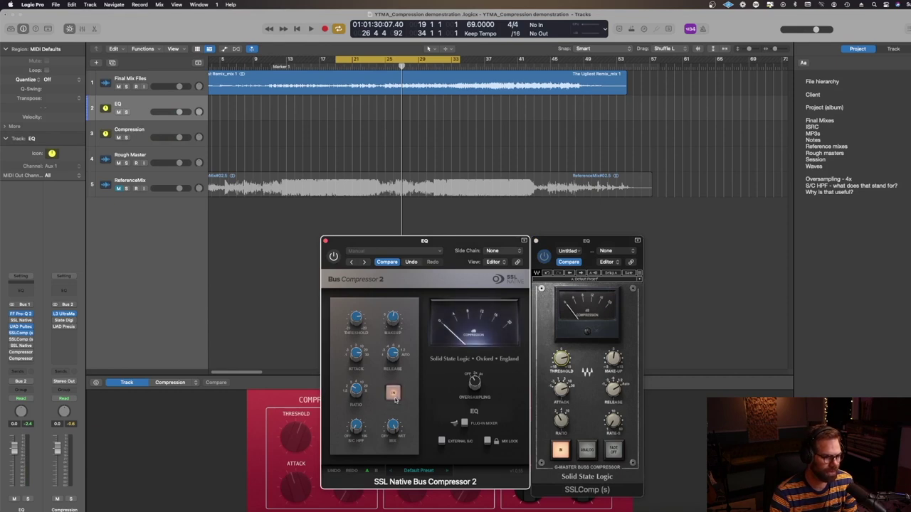
{"action": "left_click", "coordinate": [333, 257]}
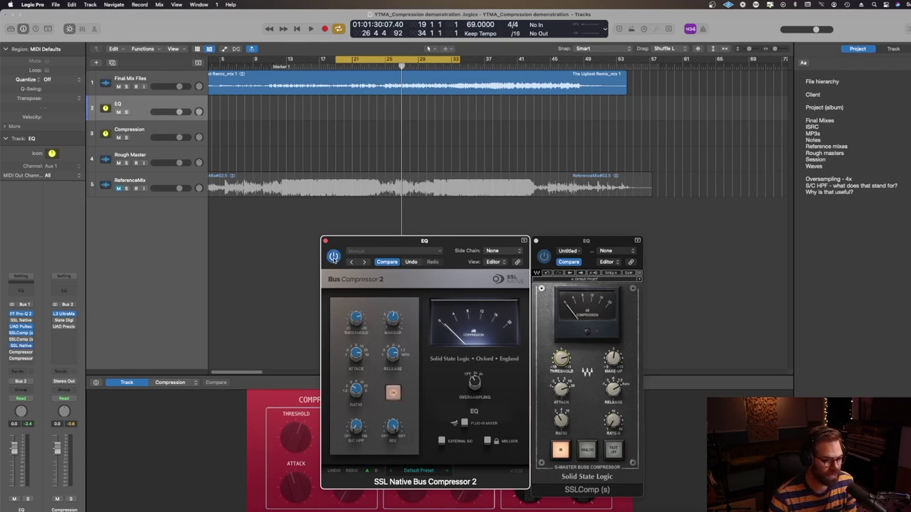